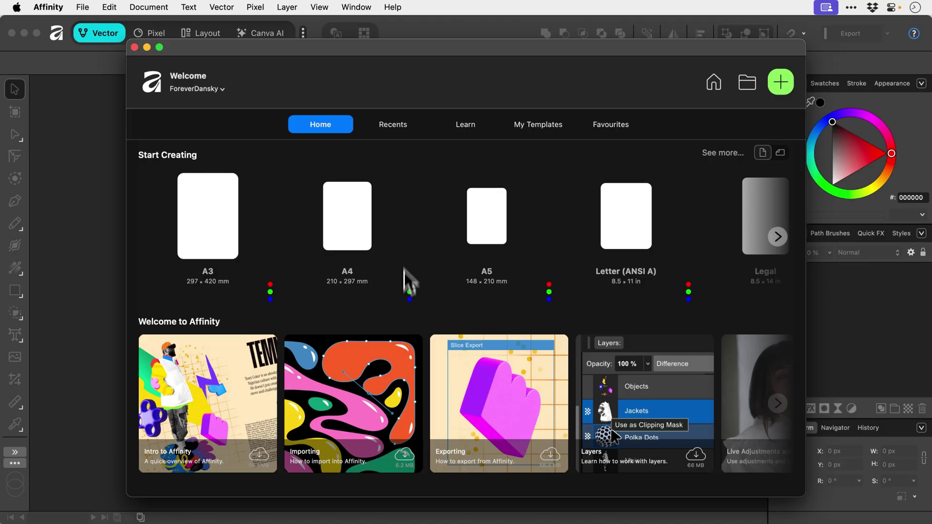
Glance at the Recents list, then show the Learn tutorials in the Welcome window.
click(399, 129)
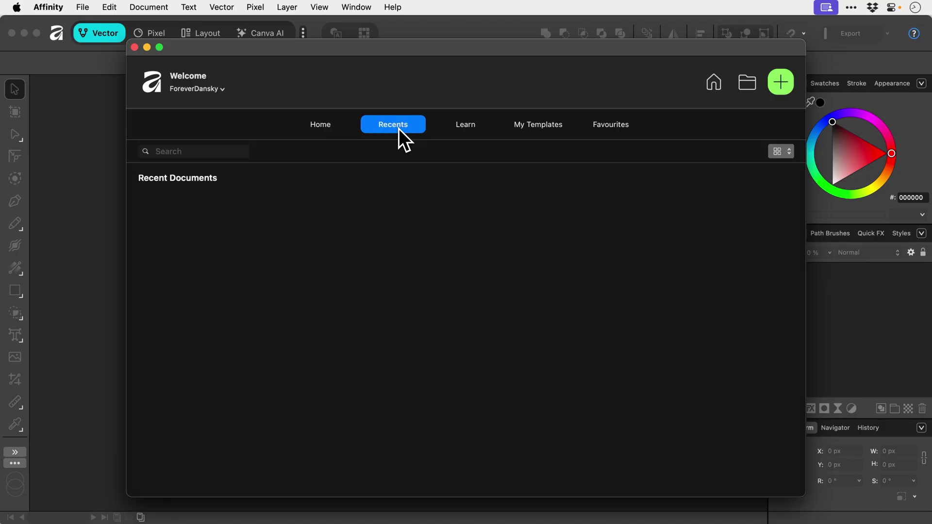
click(466, 128)
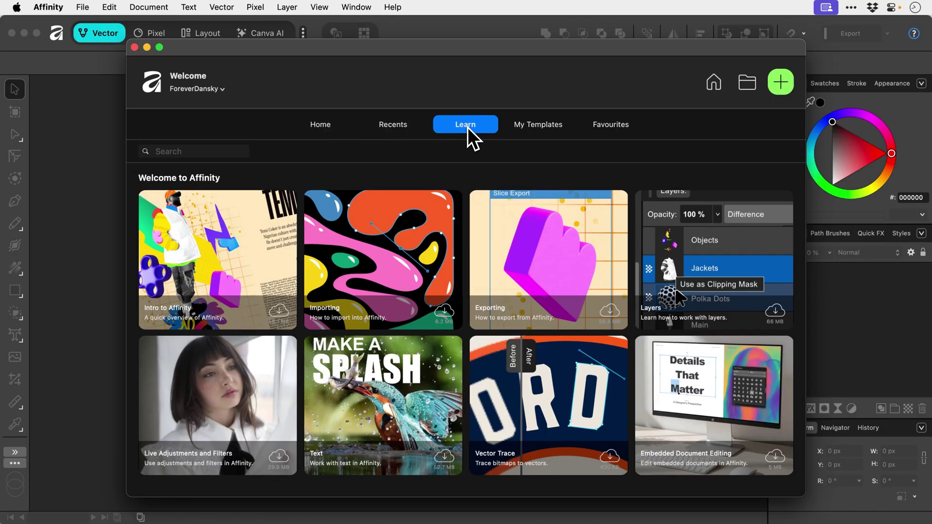
Open the Importing tutorial poster and close its Step 1 of 6 guide.
click(449, 311)
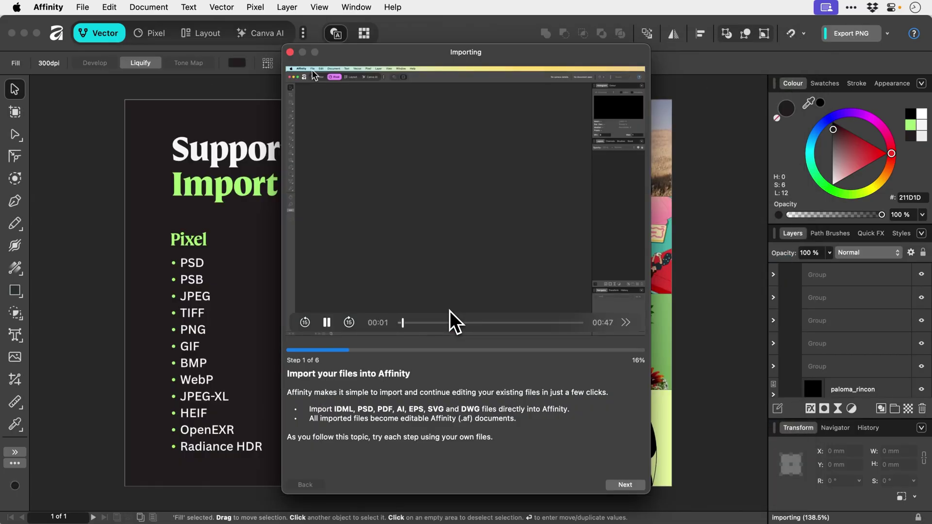
click(290, 52)
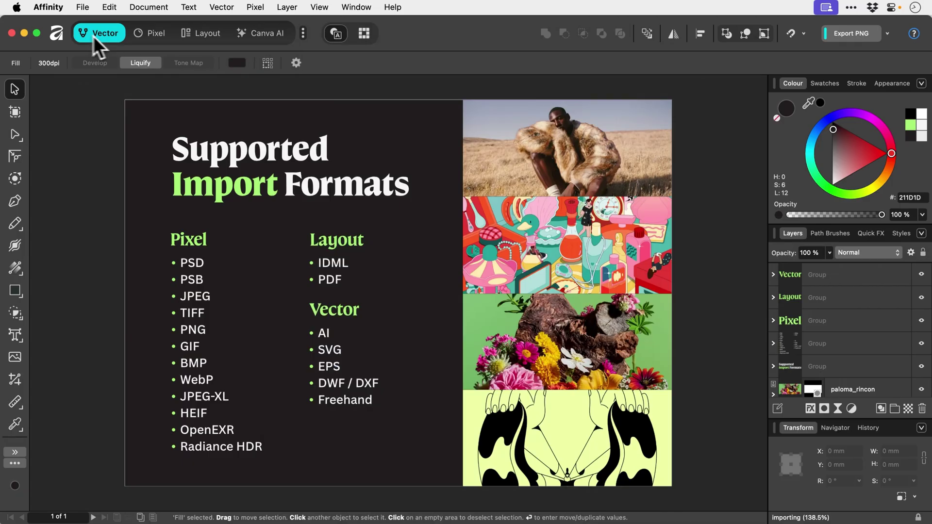
Reopen Welcome and browse Learn and the empty My Templates, ending on Favourites.
click(57, 33)
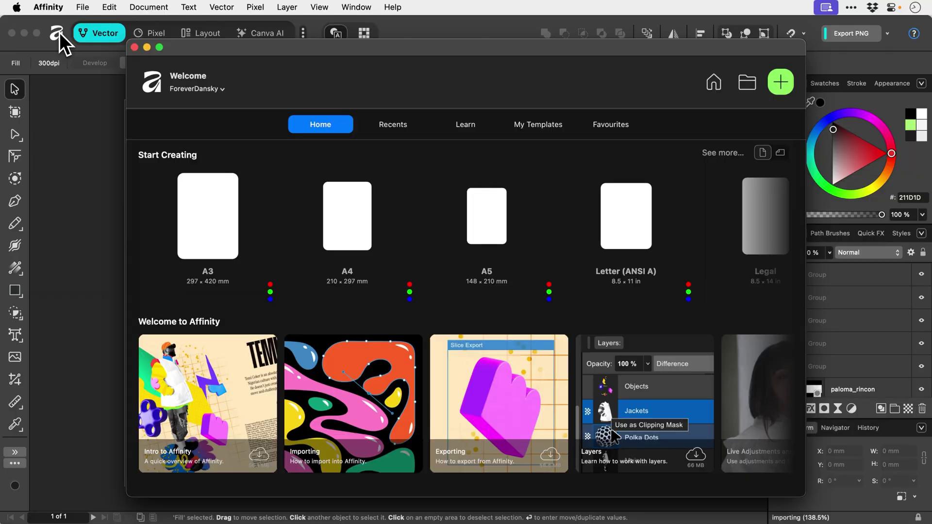
click(467, 124)
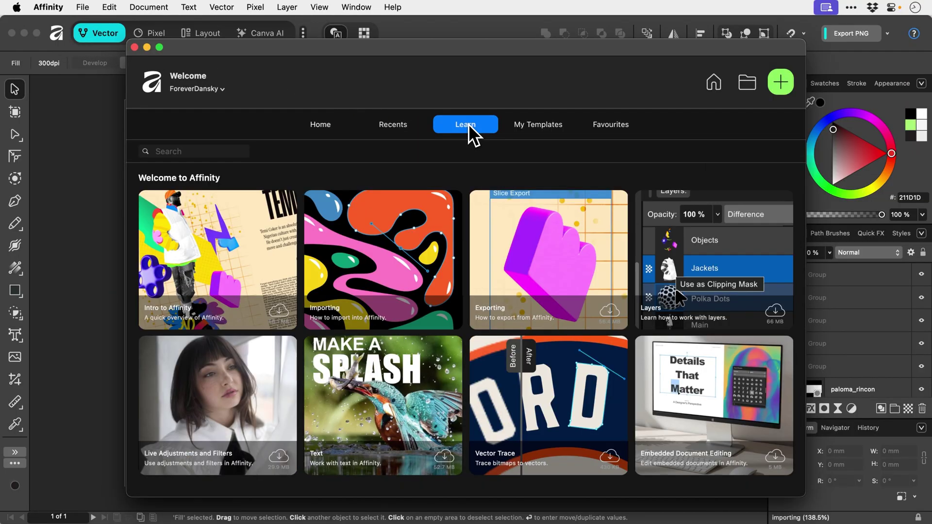
click(549, 124)
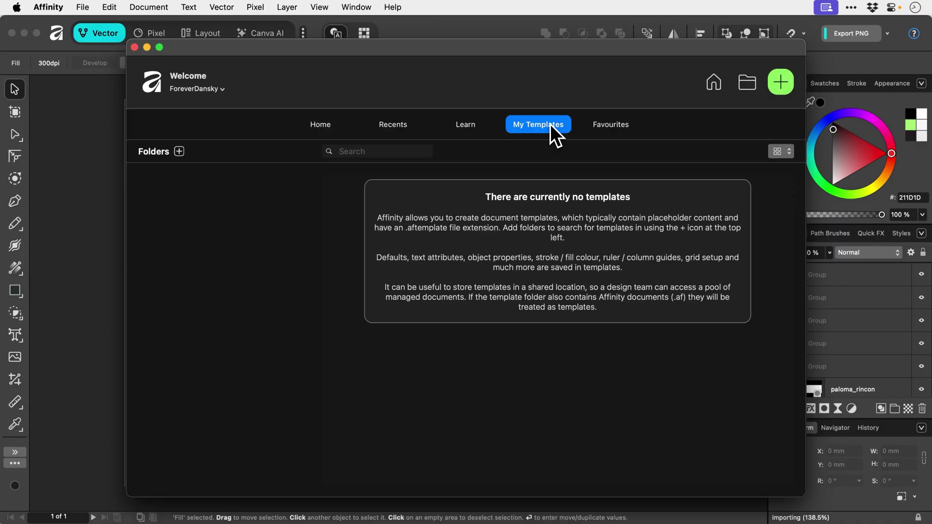
click(602, 124)
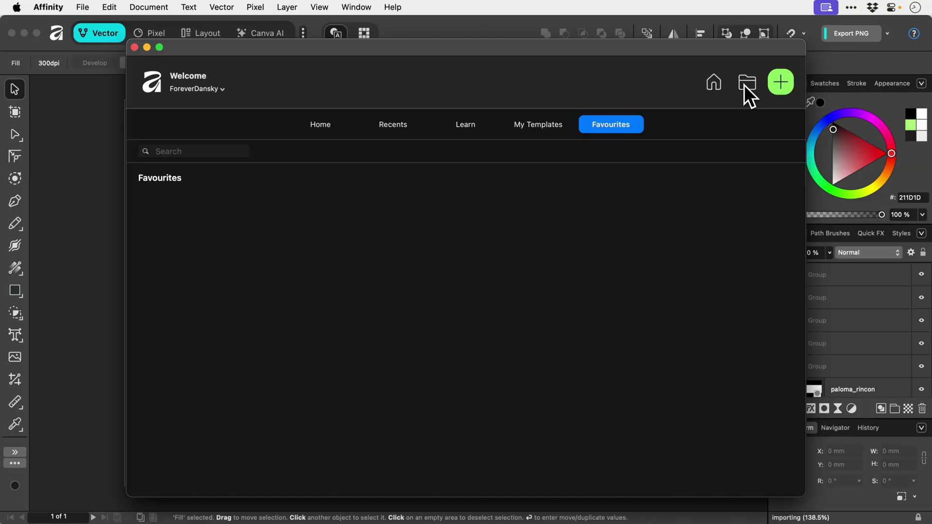
Start a new document and scroll the presets, keeping the A4 Document Settings panel shown.
click(783, 84)
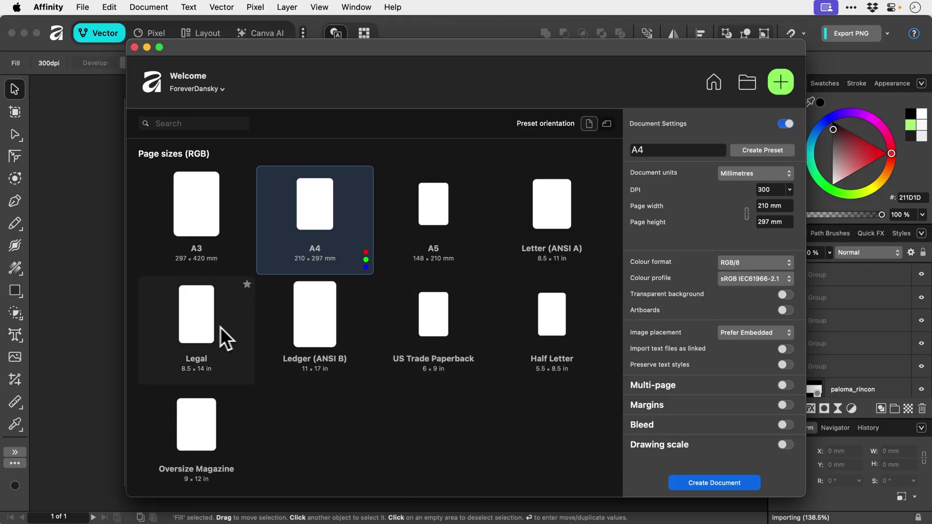
scroll(214, 327, down, 5)
scroll(212, 327, down, 5)
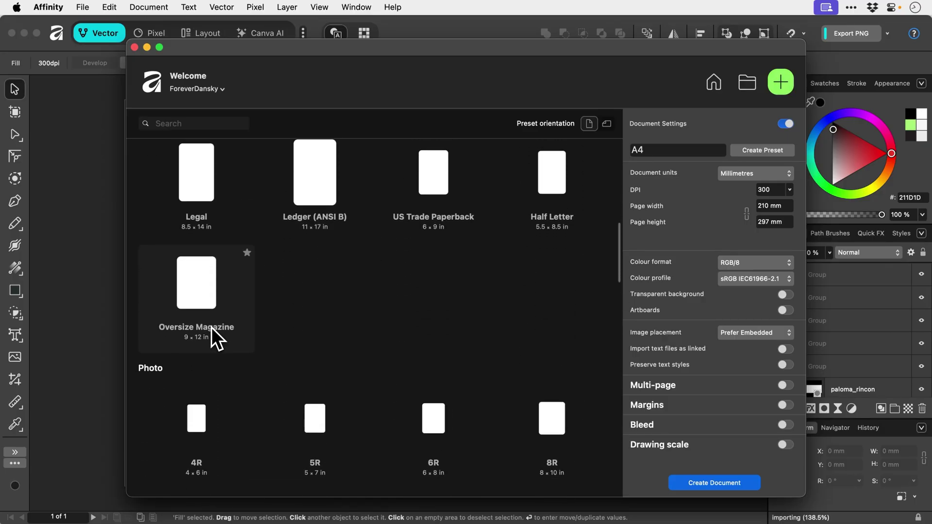
scroll(212, 327, down, 8)
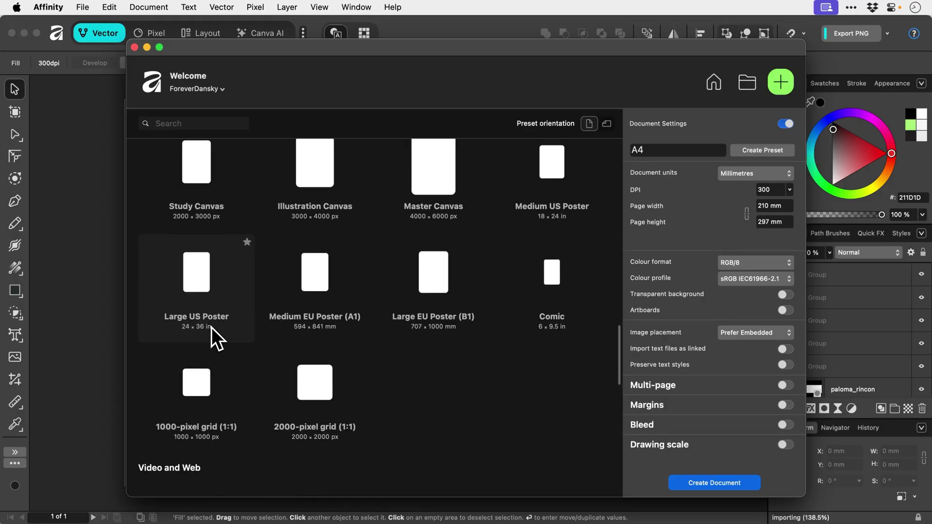
scroll(211, 327, down, 8)
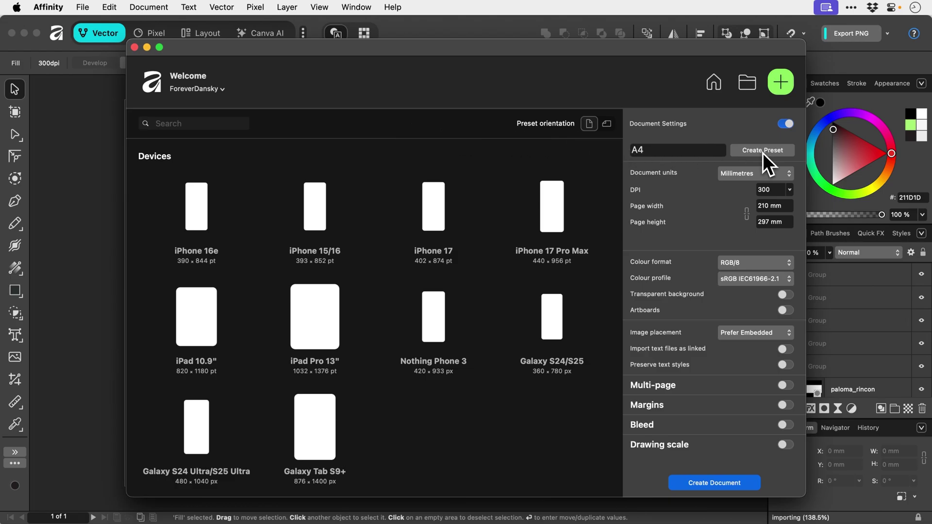
click(786, 127)
click(785, 127)
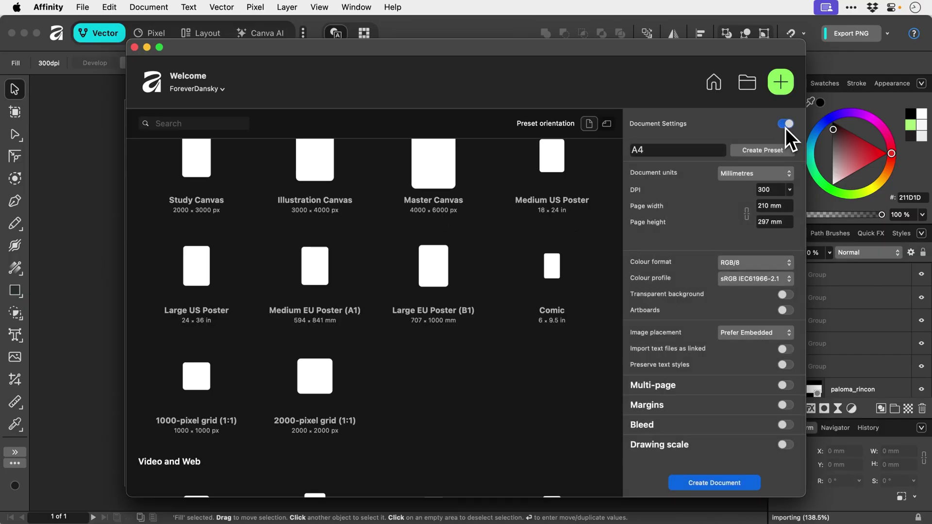
Set the document to Pixels, 1920 width and 72 DPI, keeping RGB/8 colour format.
click(758, 174)
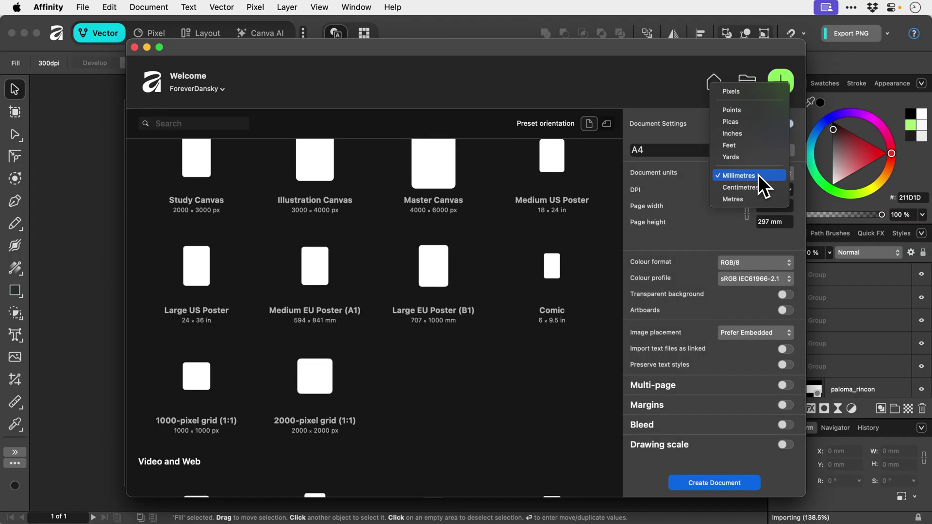
click(757, 91)
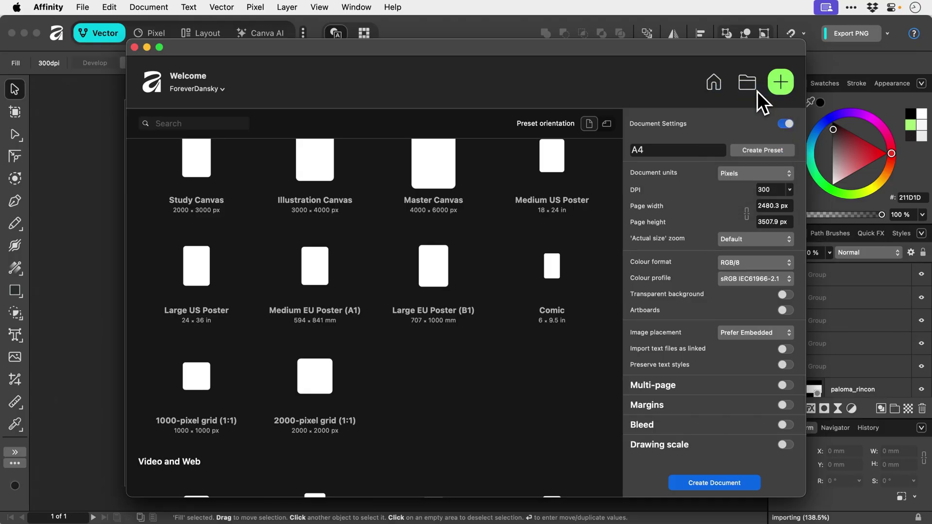
click(777, 205)
text(1920)
click(790, 190)
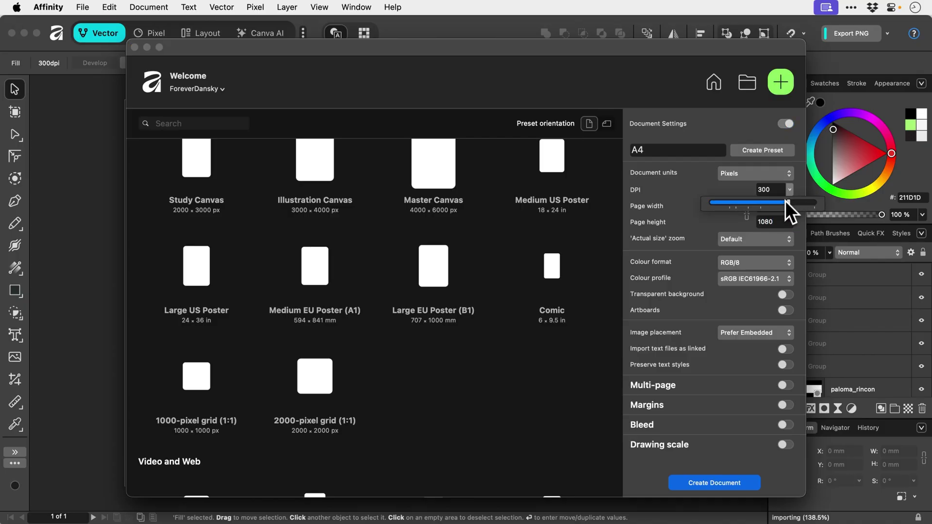
drag(784, 201, 730, 207)
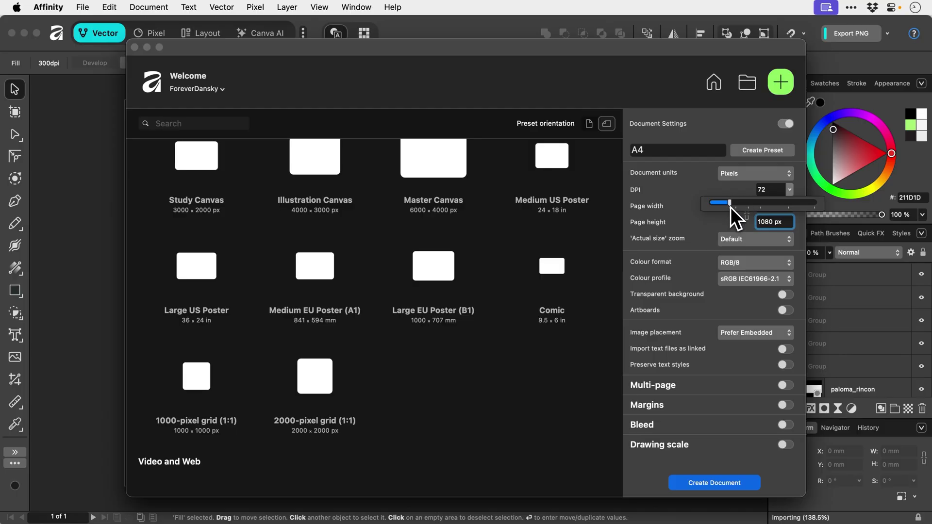
click(710, 182)
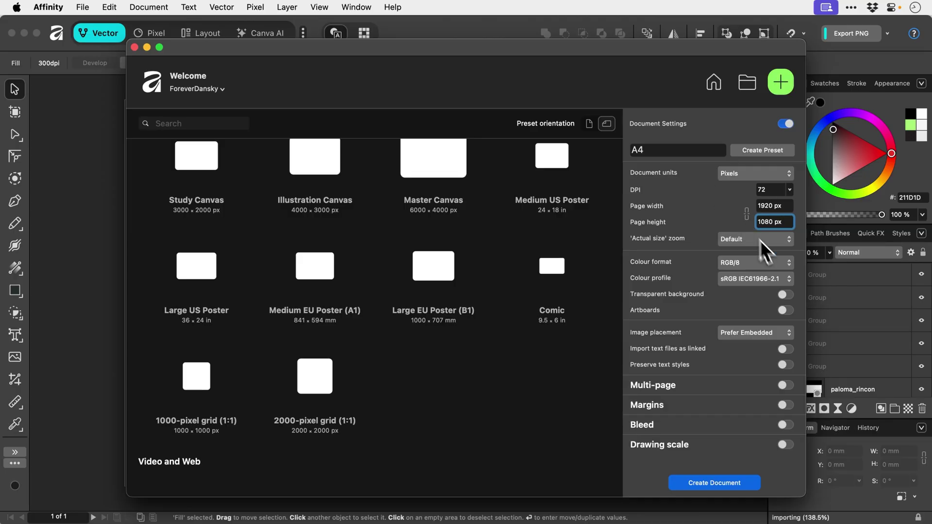
click(781, 267)
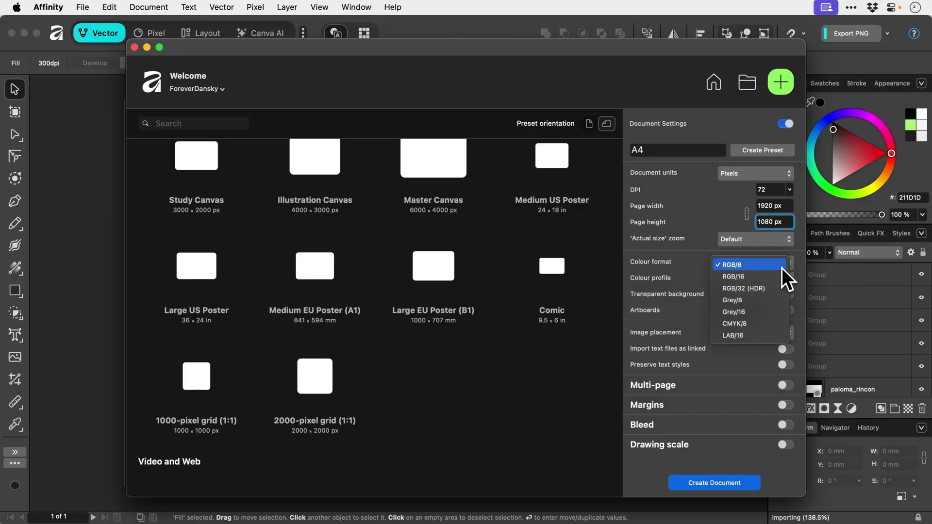
click(781, 267)
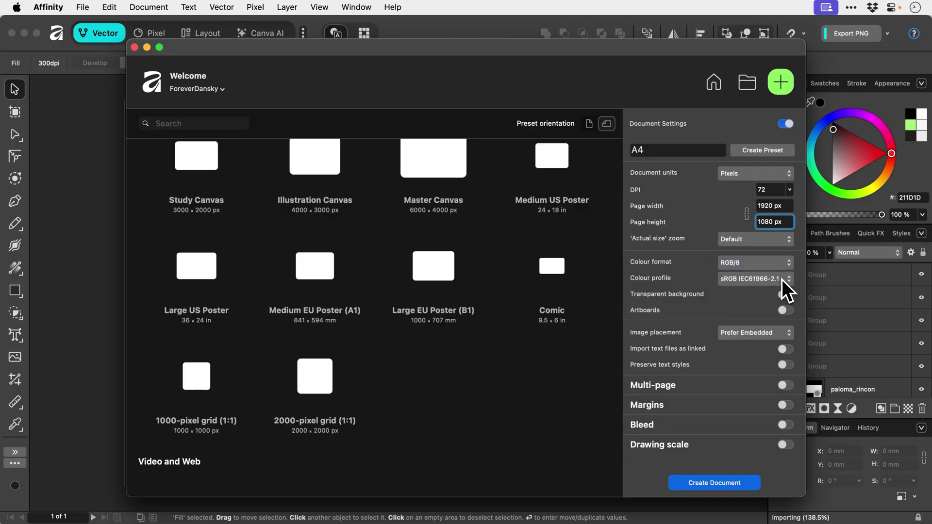
Turn on Artboards, keep Prefer Embedded, leave Margins off, and enable Bleed and Drawing scale.
click(785, 311)
click(774, 336)
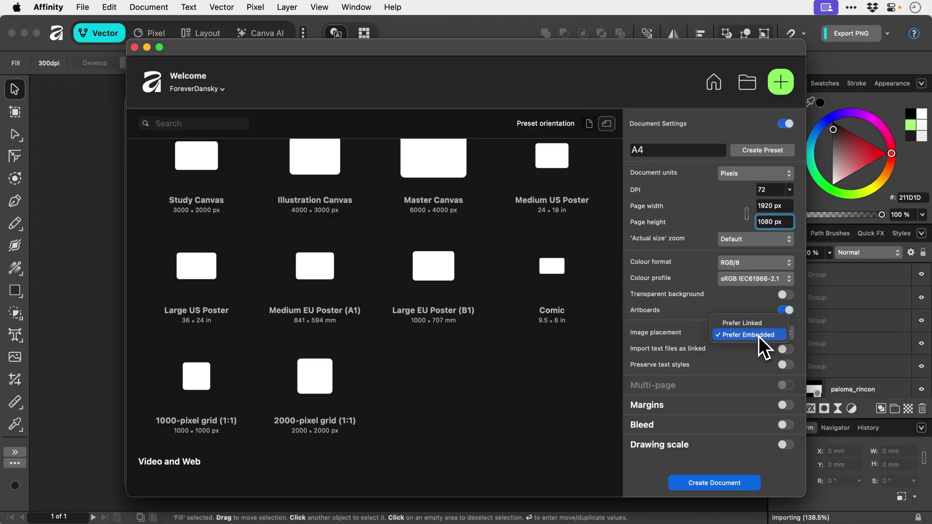
click(758, 335)
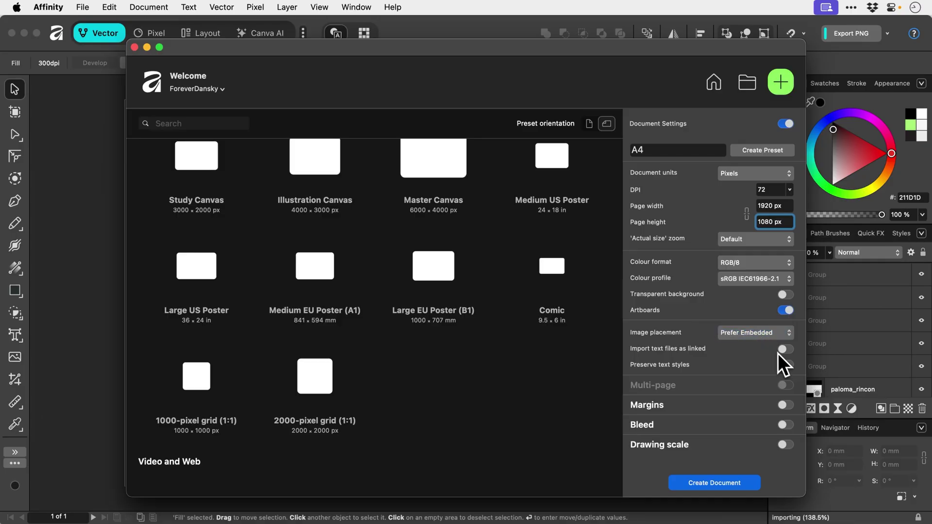
click(784, 405)
scroll(787, 411, down, 3)
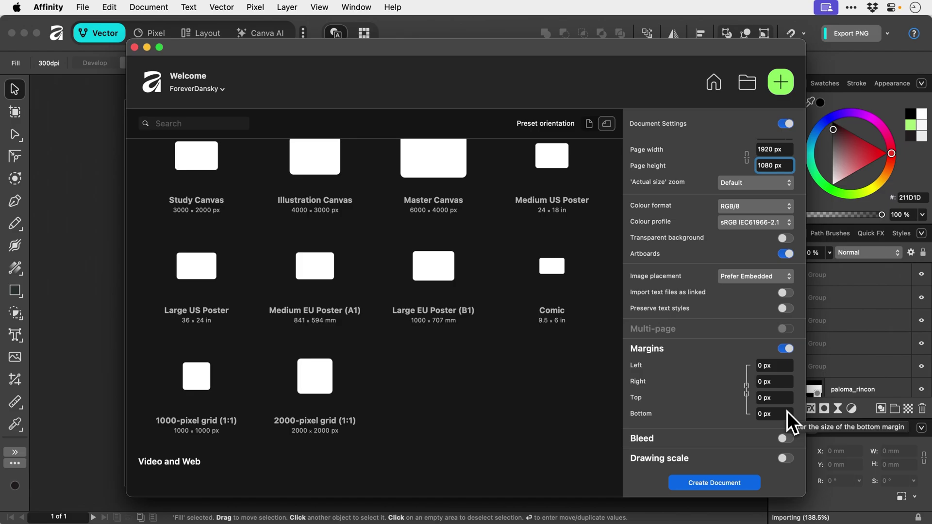
click(787, 352)
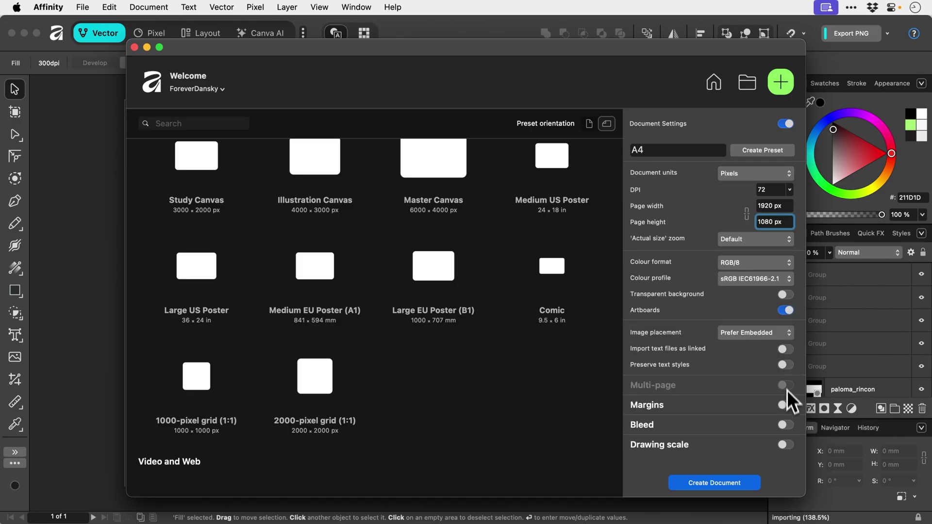
click(786, 425)
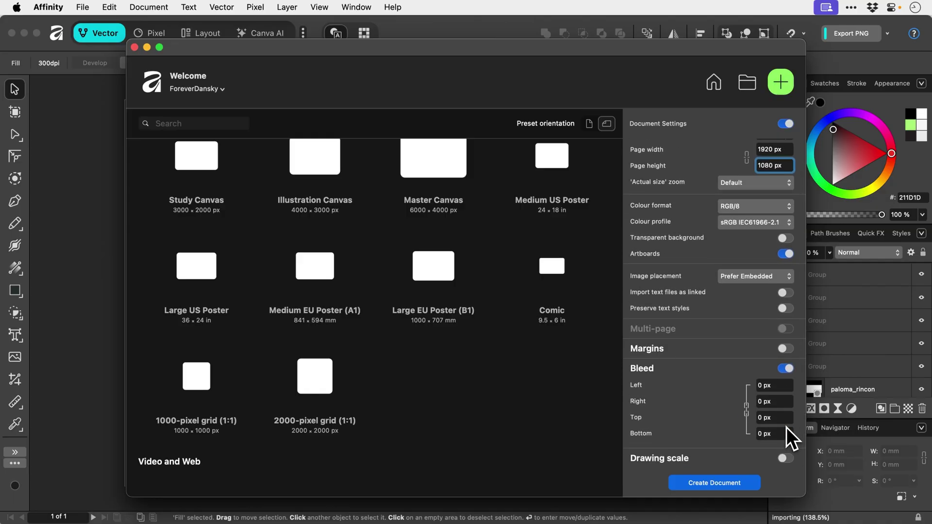
click(785, 460)
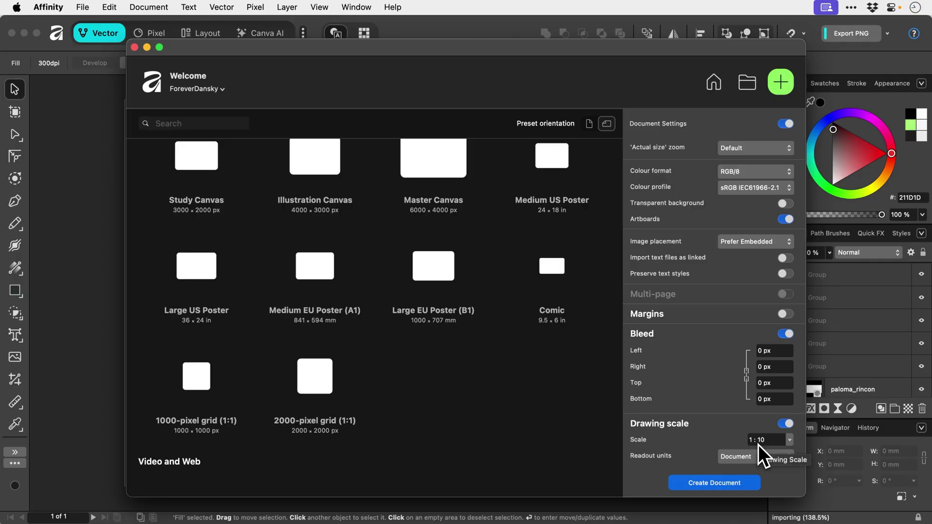
Create the 1920 × 1080 px document with Artboard1, then close the importing tutorial tab.
click(734, 484)
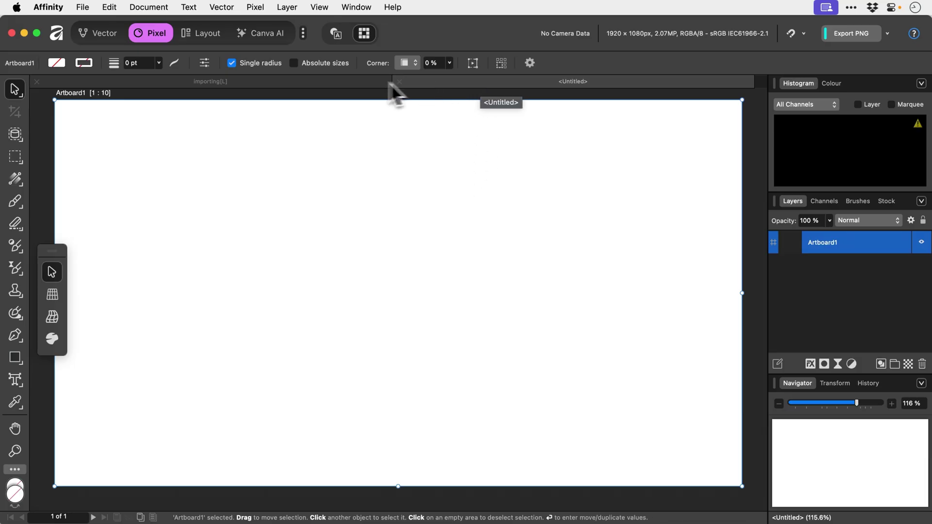
click(356, 83)
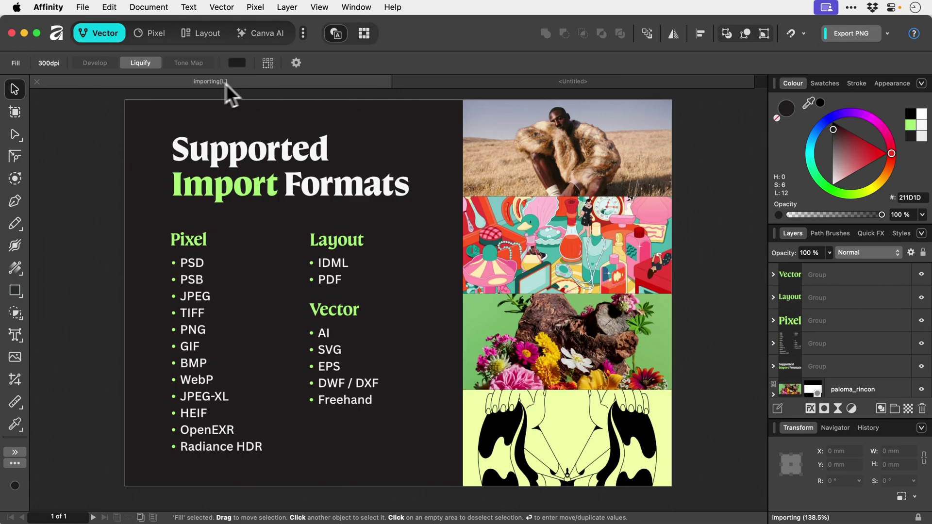
click(39, 82)
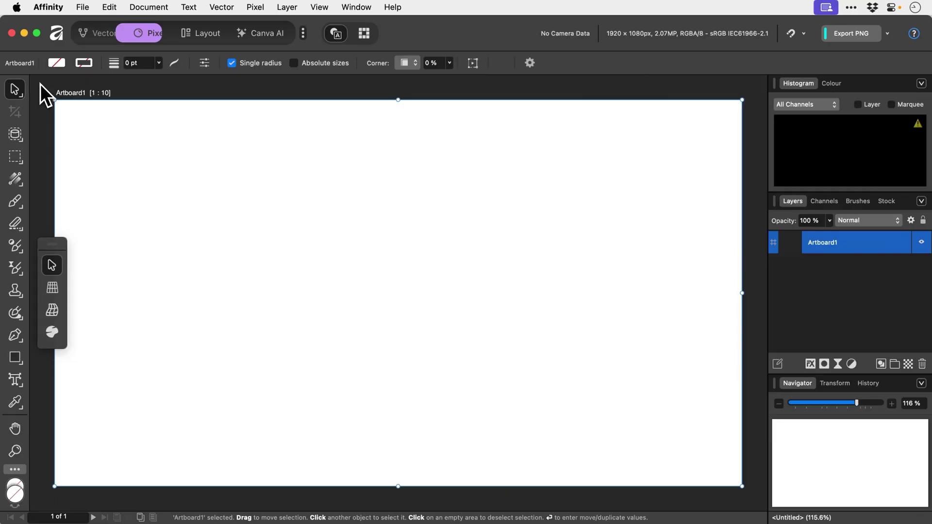